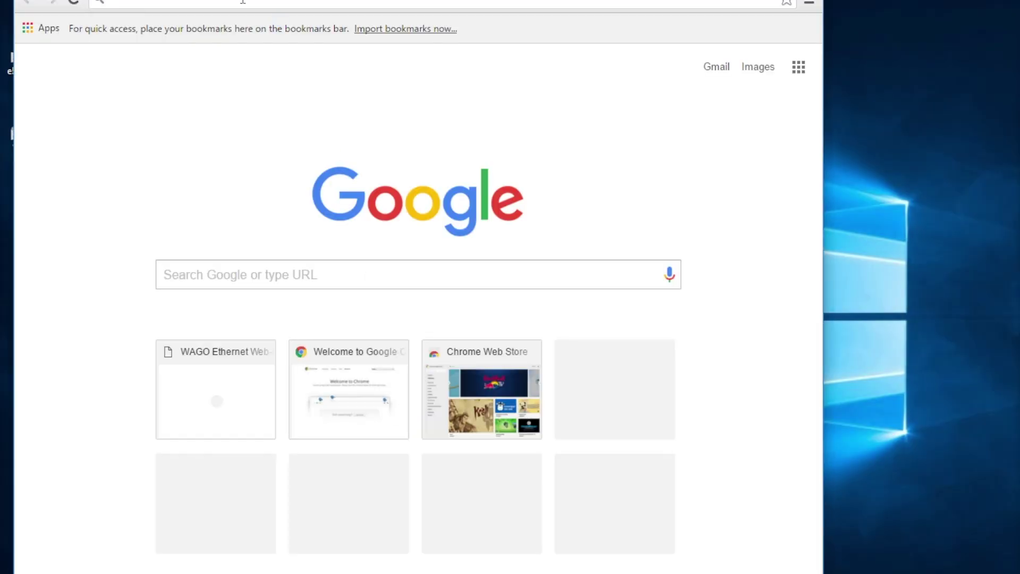
Load the web management page for 192.168.100.17 and open PLC Runtime General Configuration.
type("192.168.100.1")
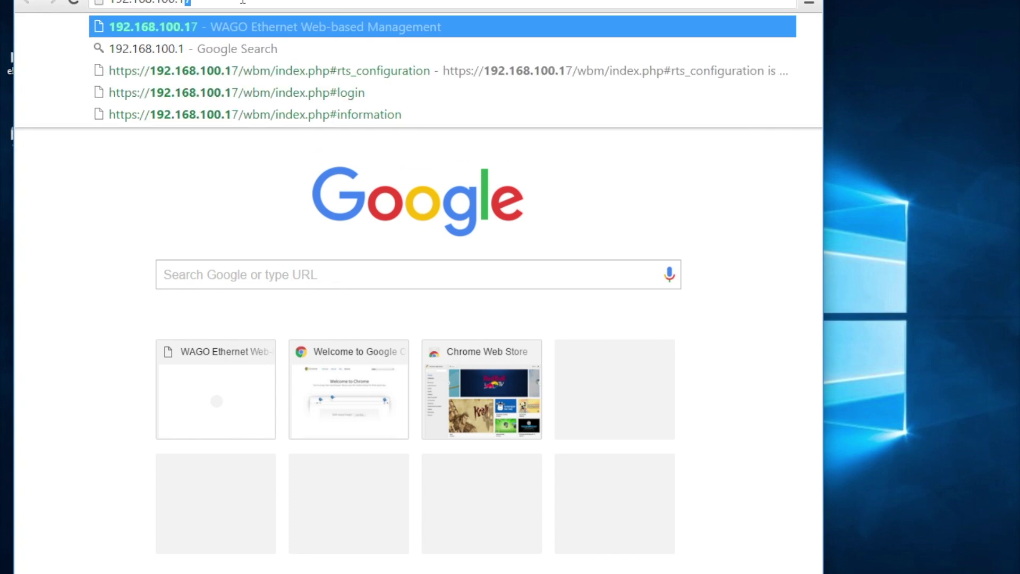
key("Return")
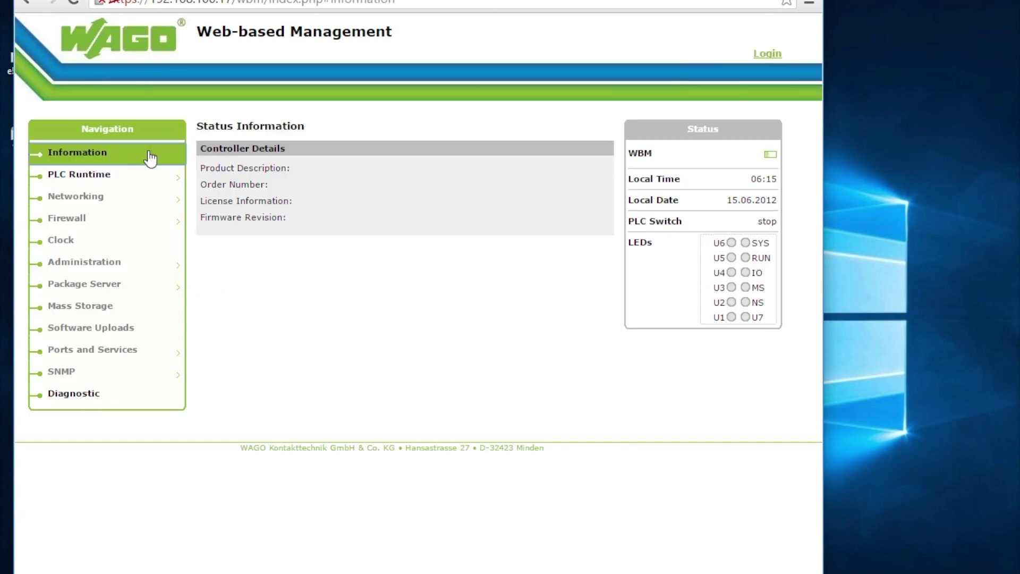
mouse_move(98, 184)
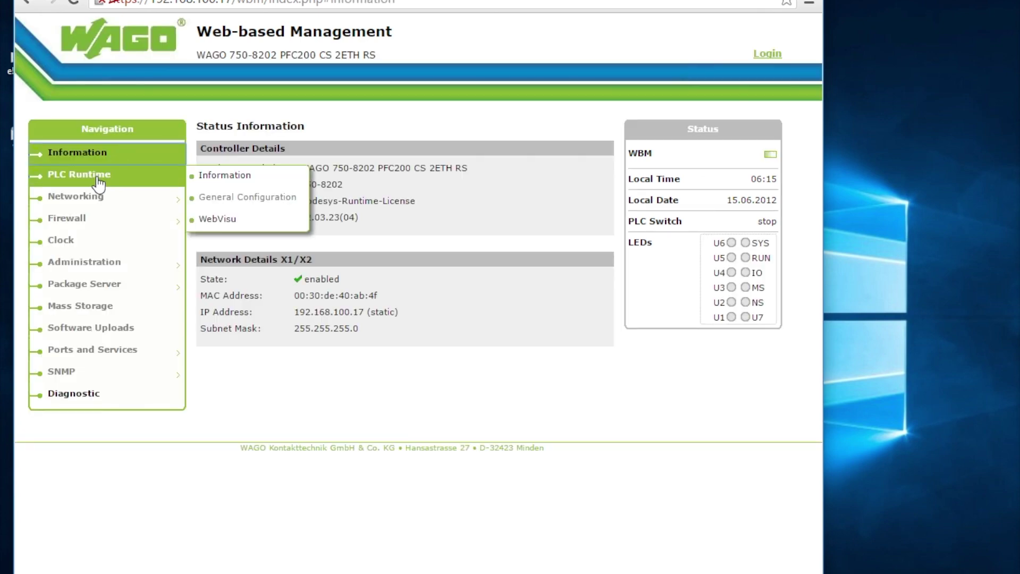
left_click(236, 197)
Log in and switch the PLC runtime version to e!RUNTIME.
type("admin")
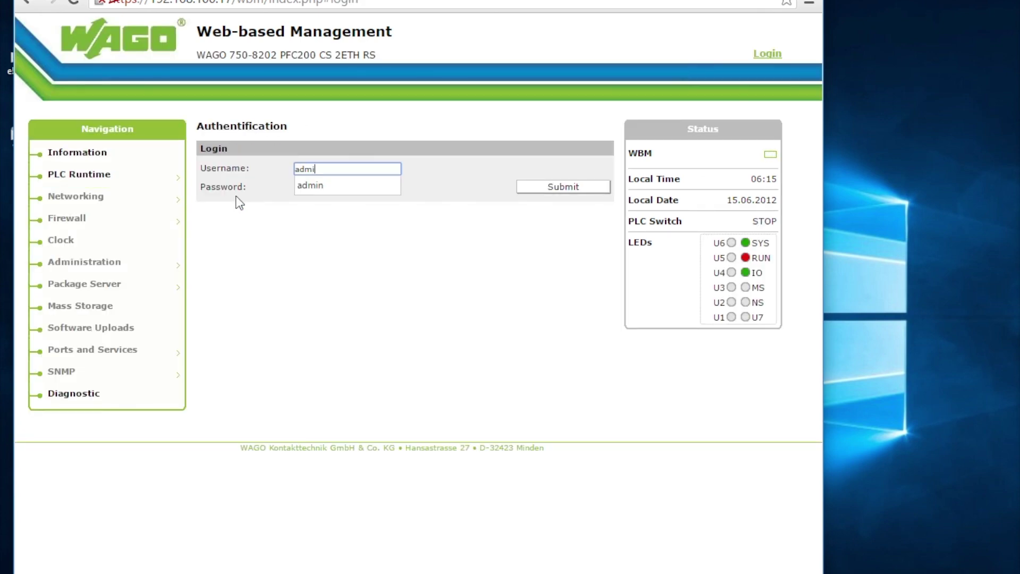
key("Tab")
key("Return")
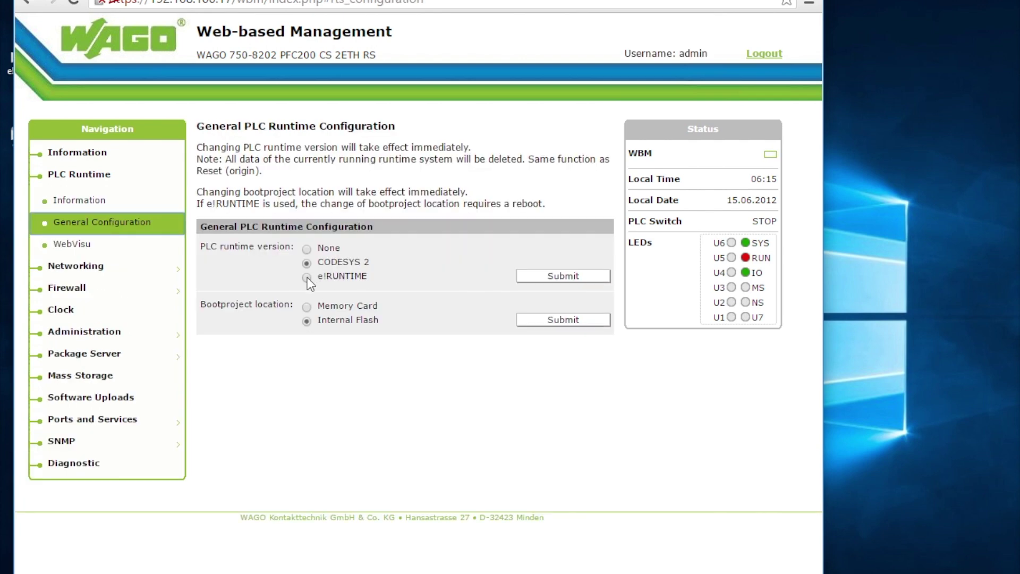
left_click(306, 277)
left_click(584, 281)
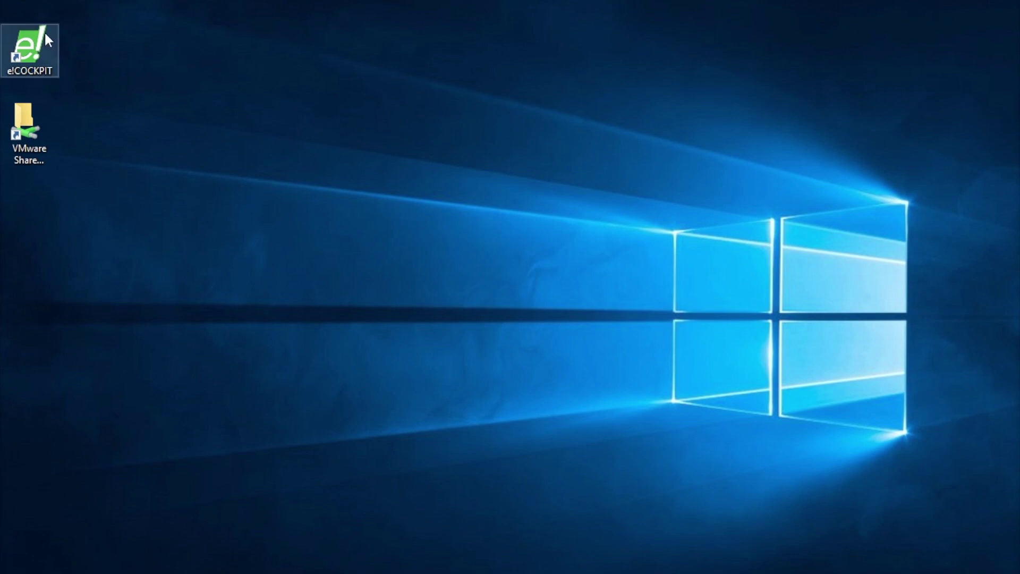
Launch e!COCKPIT and create a new Empty project.
left_click(43, 31)
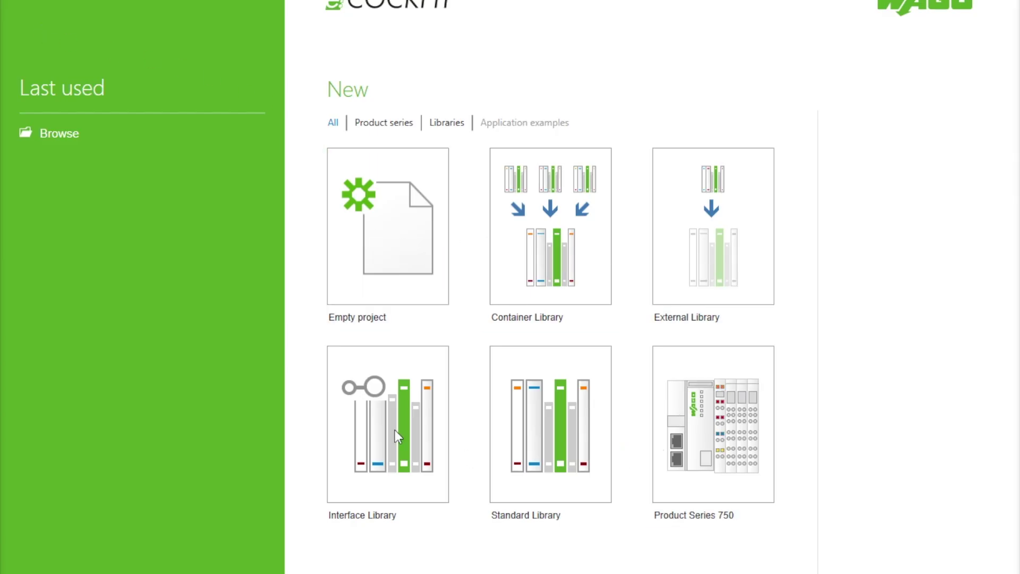
left_click(407, 318)
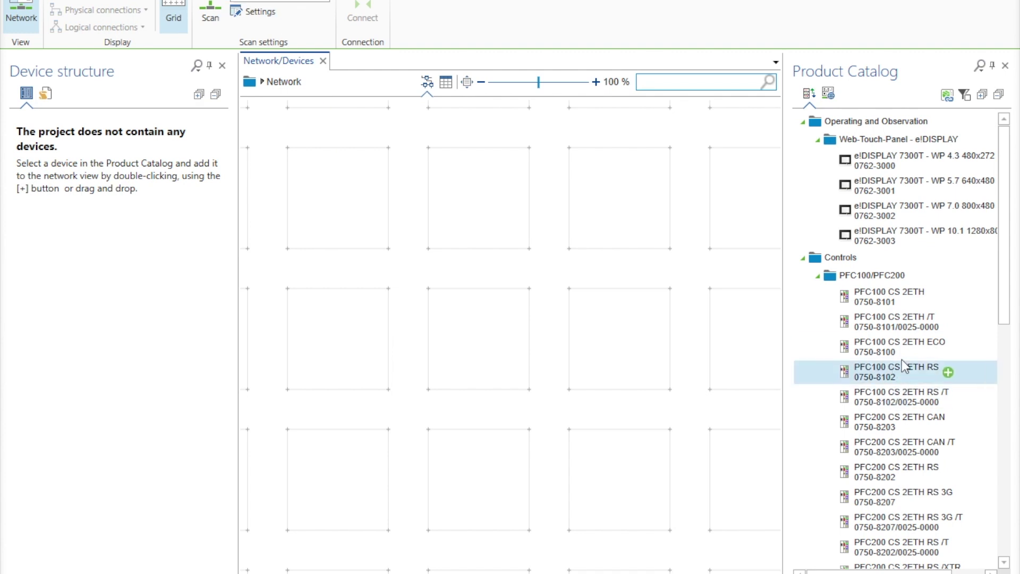
mouse_move(891, 472)
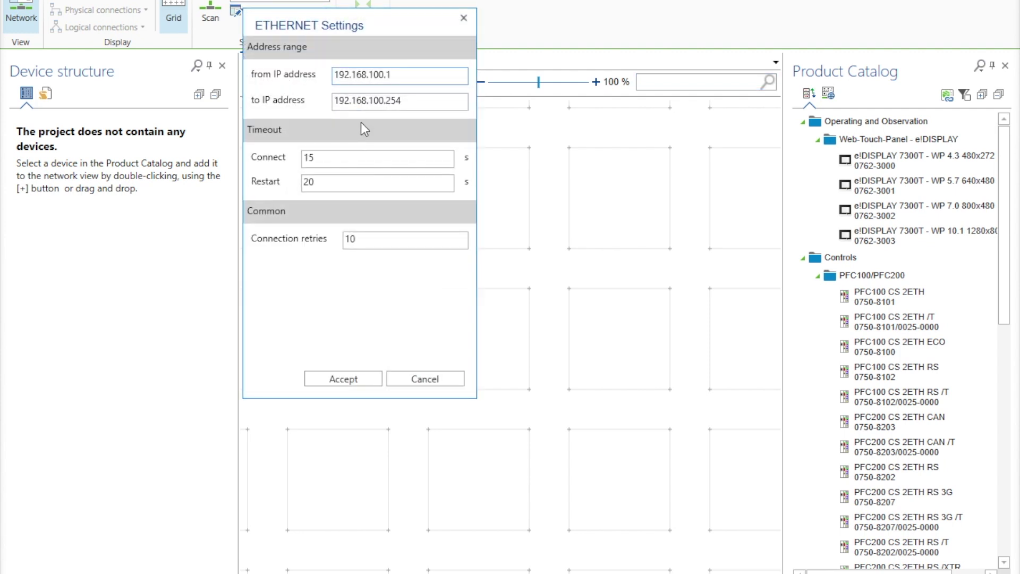
Scan the network across the 192.168.100.1–192.168.100.254 address range.
left_click_drag(395, 83, 322, 80)
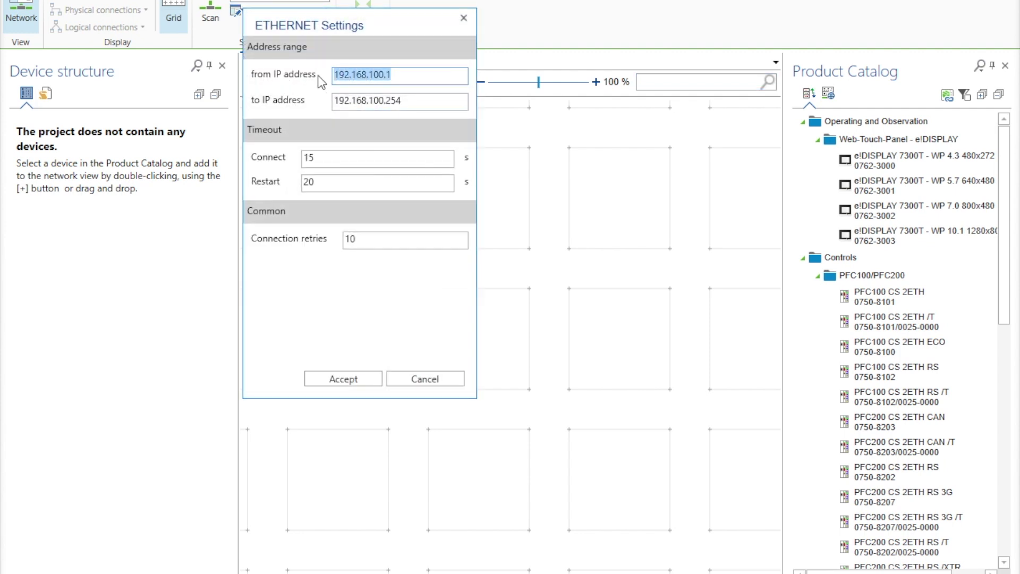
left_click(371, 378)
left_click(210, 18)
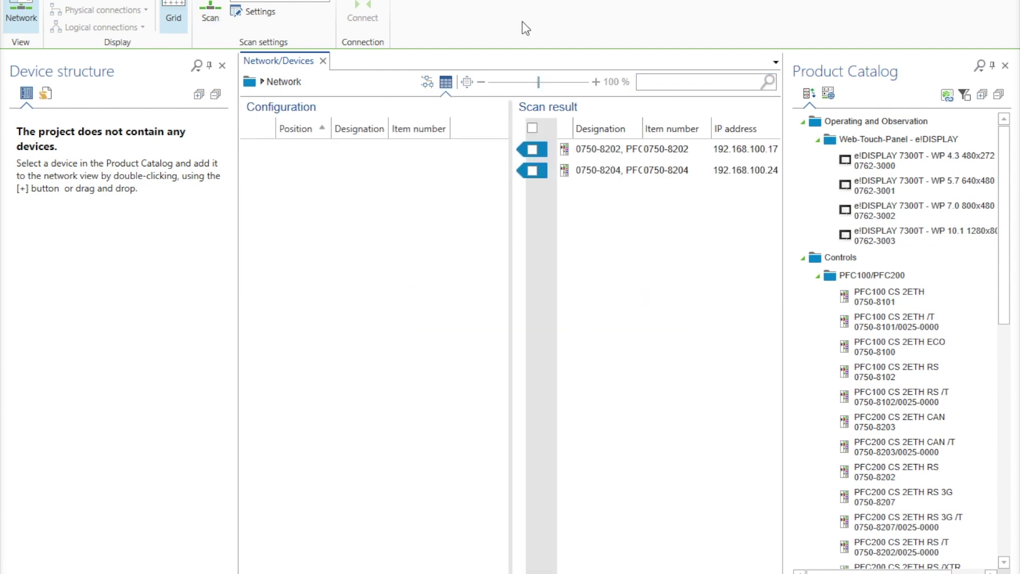
Add the found 0750-8202 and 0750-8204 controllers to the project.
left_click(532, 150)
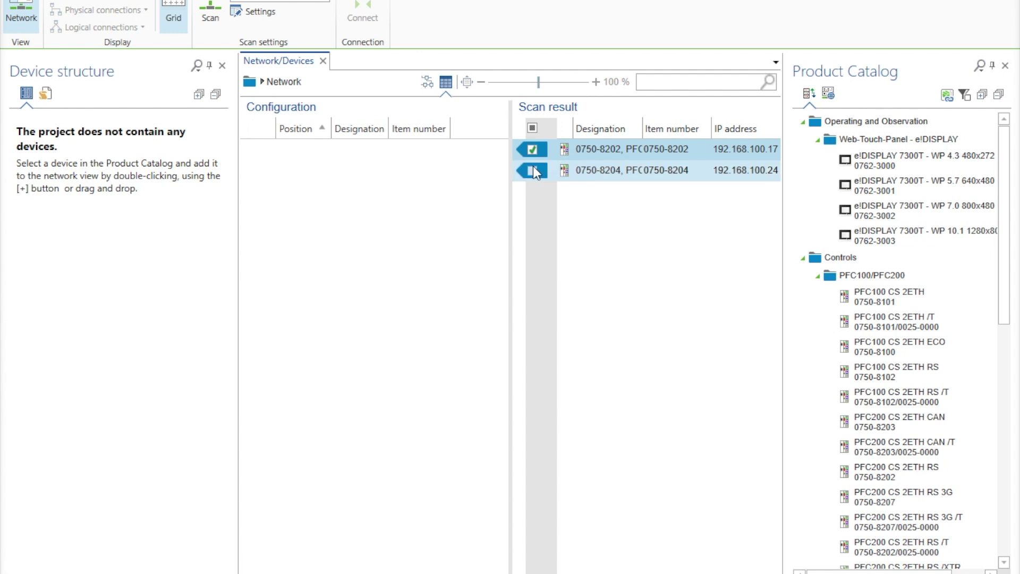
mouse_move(534, 170)
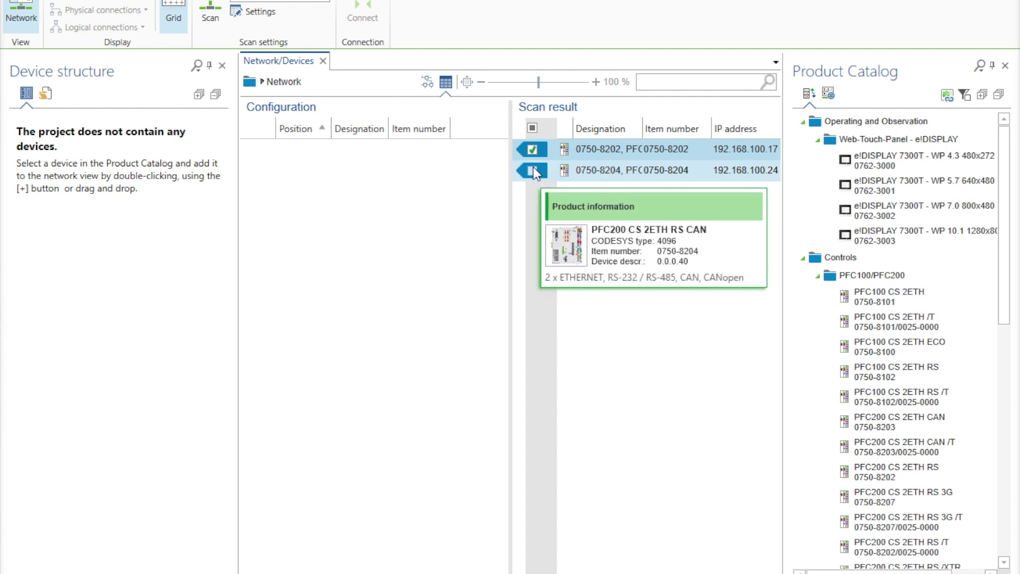
left_click(533, 170)
left_click(534, 157)
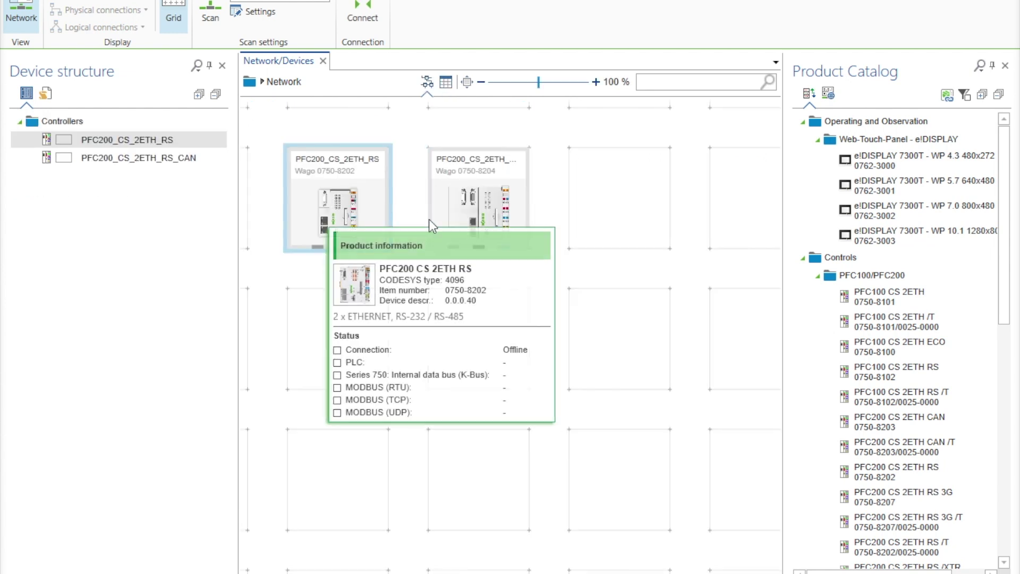
right_click(383, 217)
Scan and accept each controller's I/O modules: 16 DI/16 DO and 4 DI/16 DO.
left_click(585, 220)
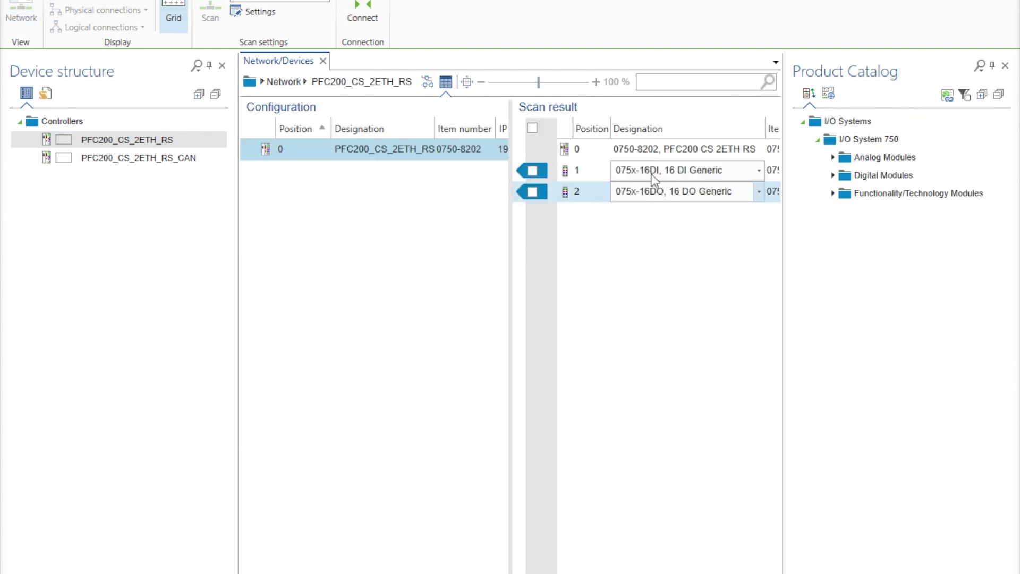
left_click(529, 252)
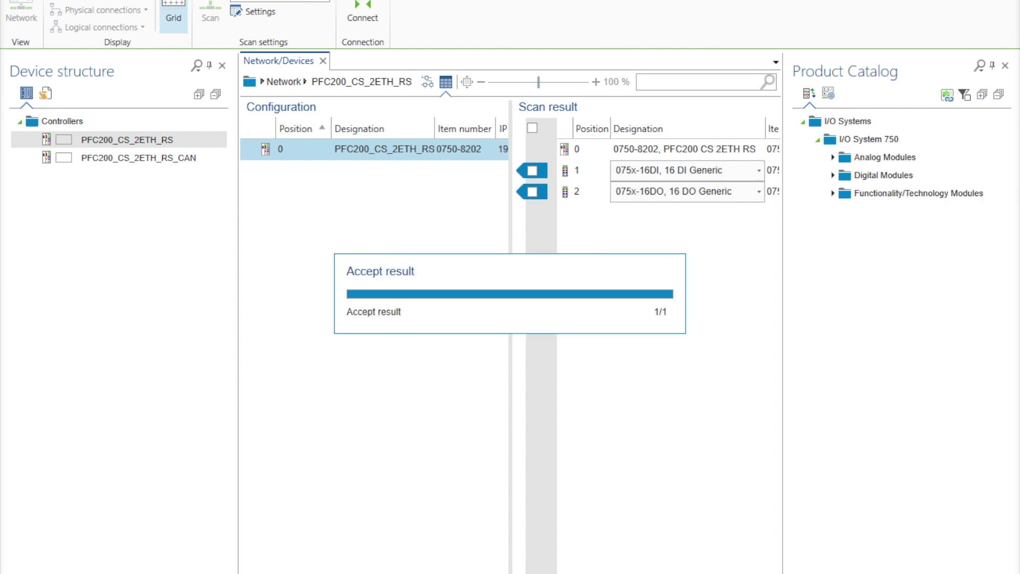
left_click(500, 215)
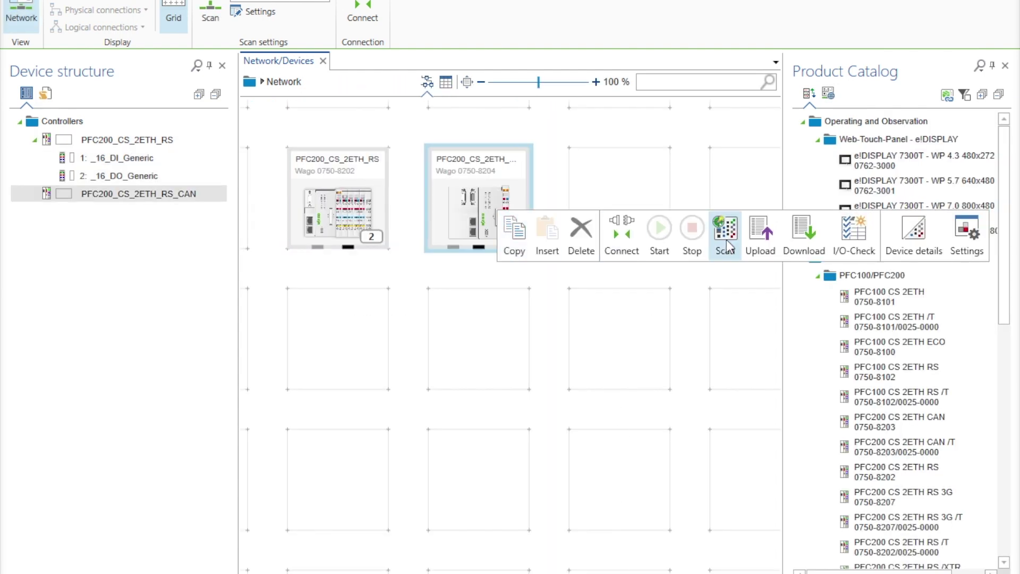
left_click(726, 244)
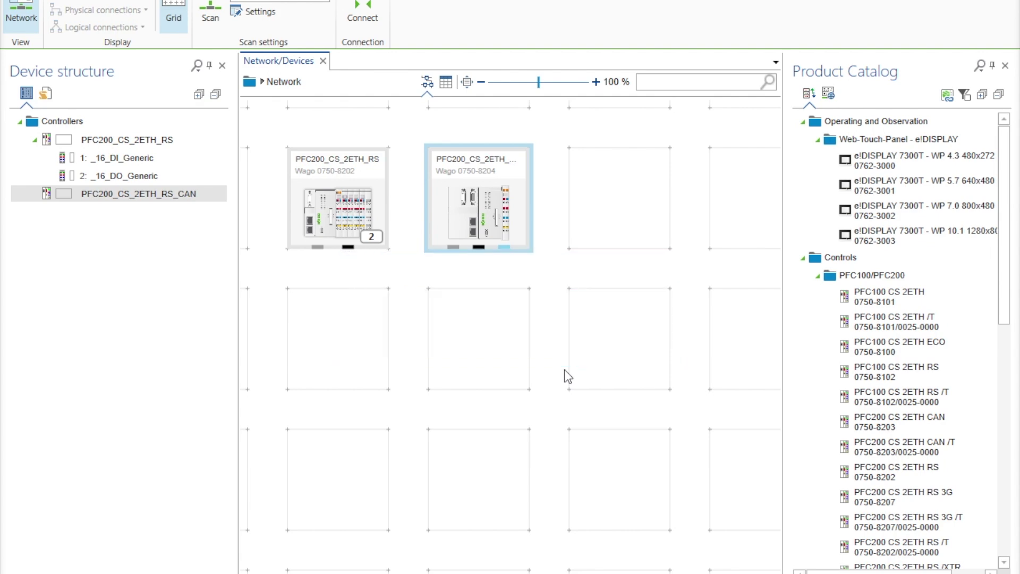
left_click(545, 529)
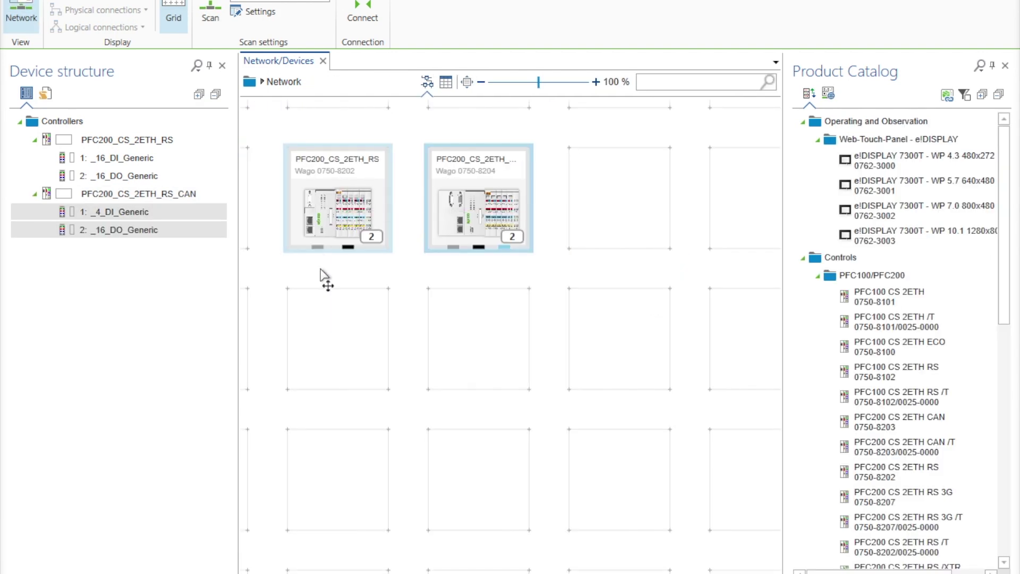
Map the first controller's _16_DO_Generic output word to variable myOutWord8202.
double_click(320, 249)
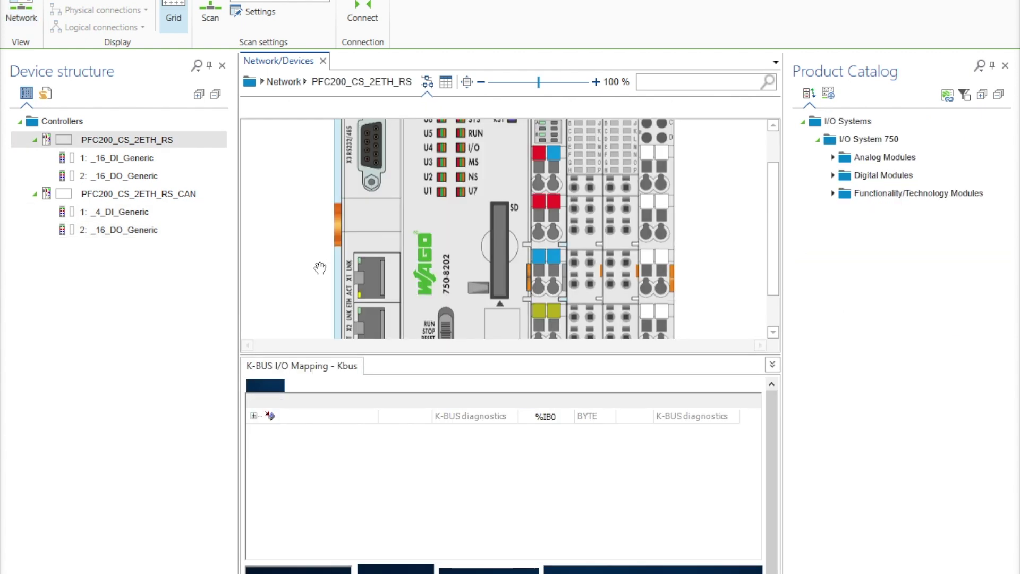
left_click(589, 228)
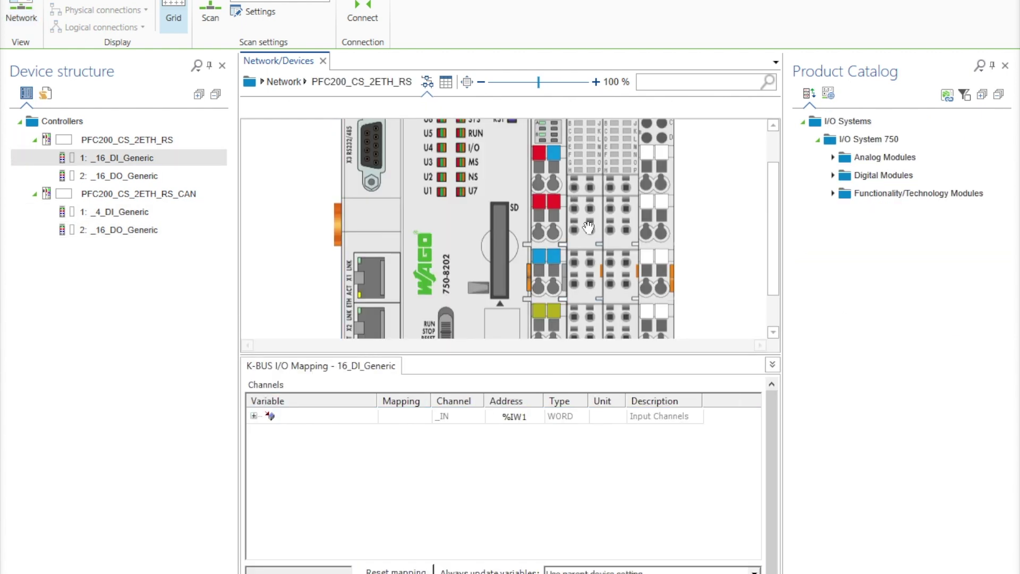
left_click(254, 415)
left_click(254, 416)
left_click(621, 278)
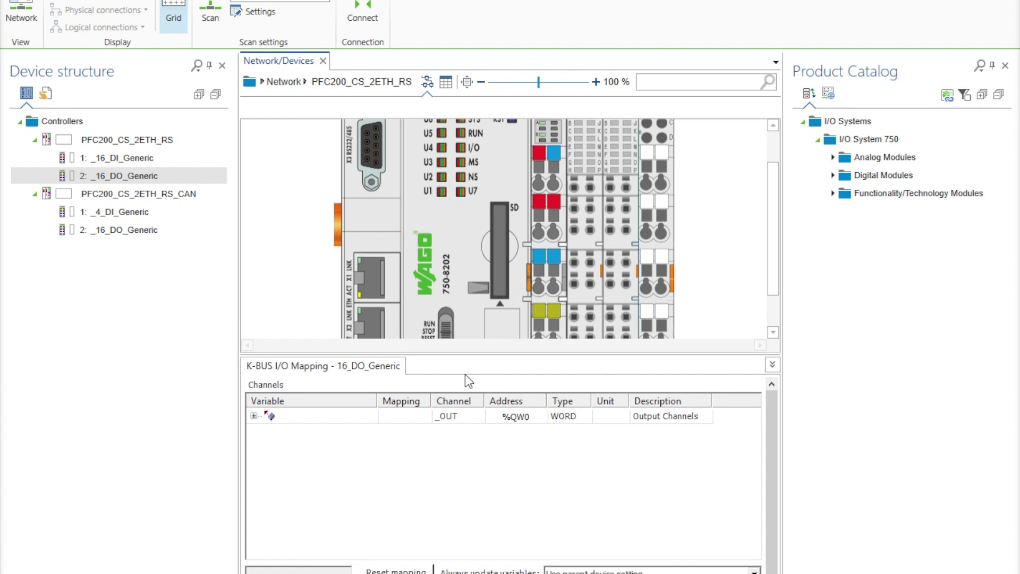
double_click(327, 417)
type("myOutWord")
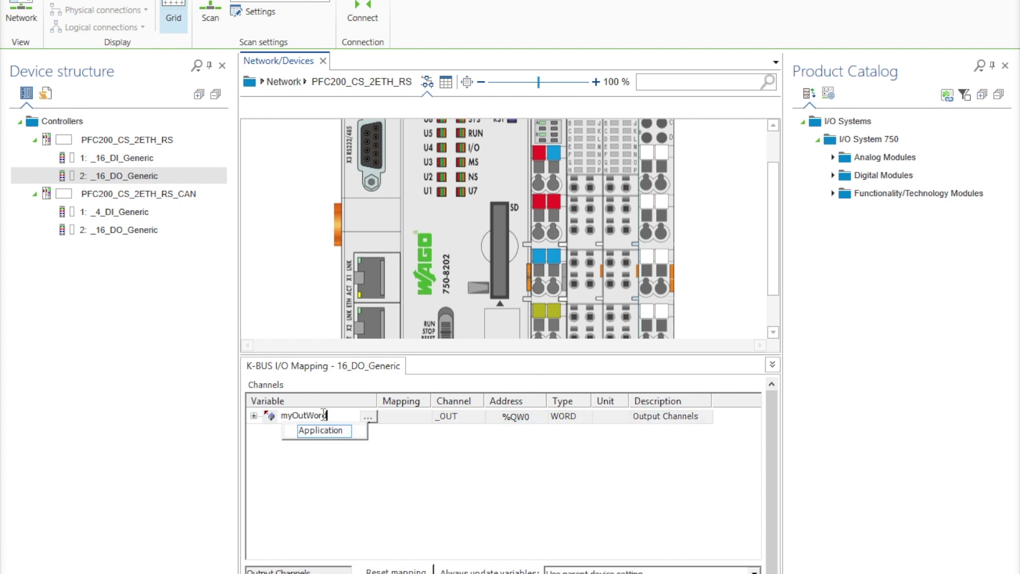
key("Return")
double_click(329, 413)
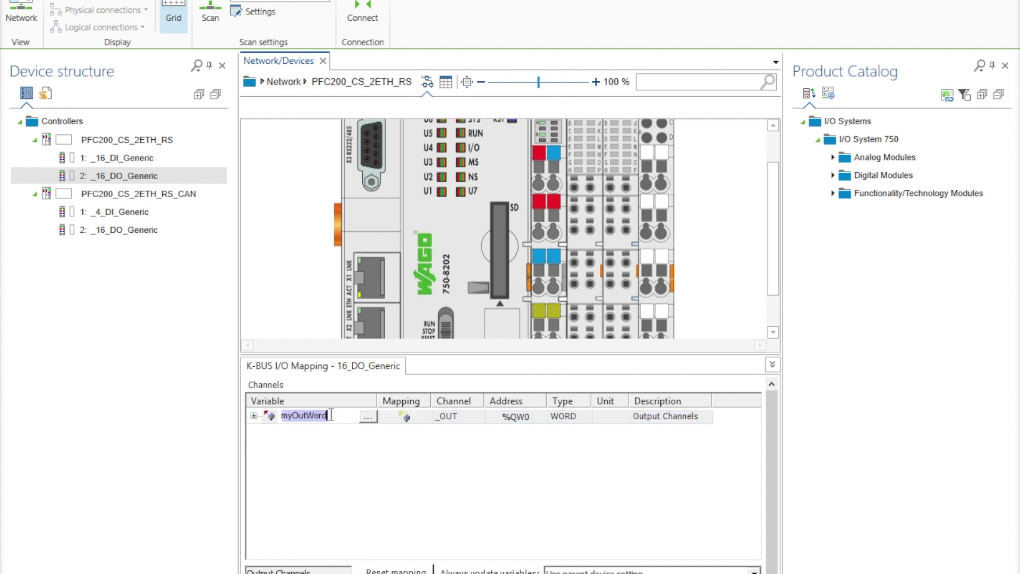
left_click(330, 414)
type("8202")
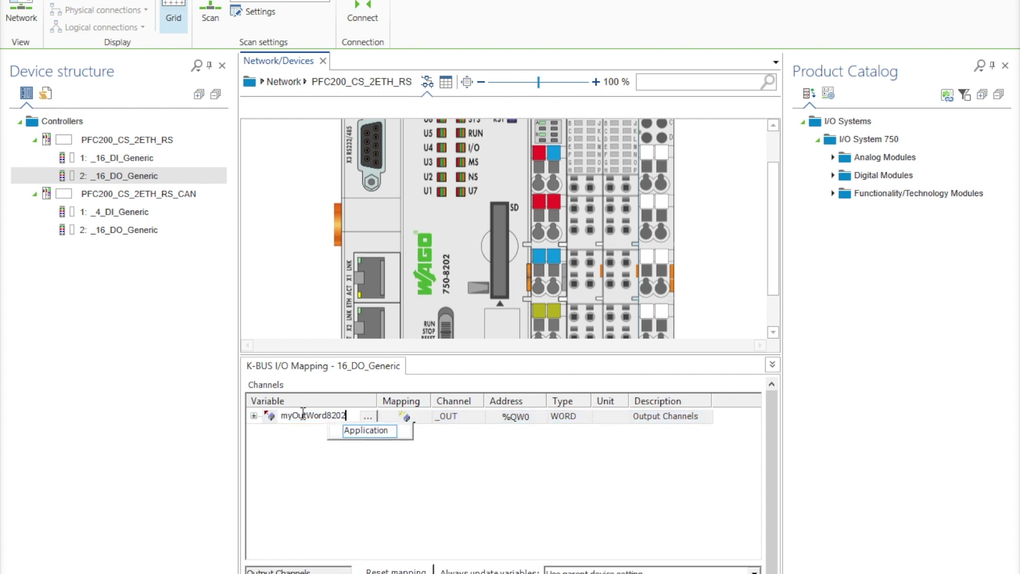
key("Return")
Map the second controller's _16_DO_Generic output word to variable myOutWord8204.
left_click(127, 231)
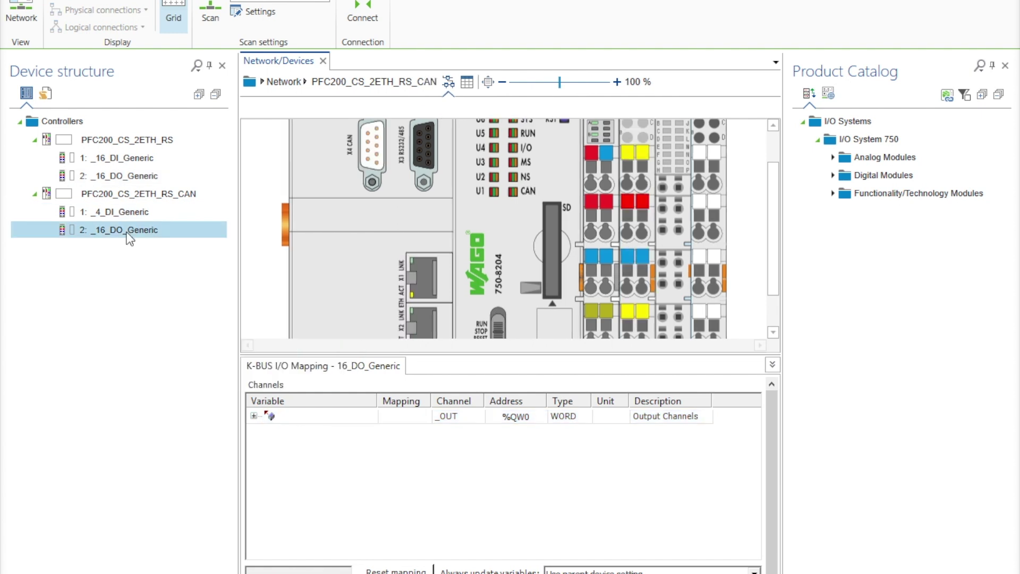
double_click(341, 415)
type("myOutWord_304")
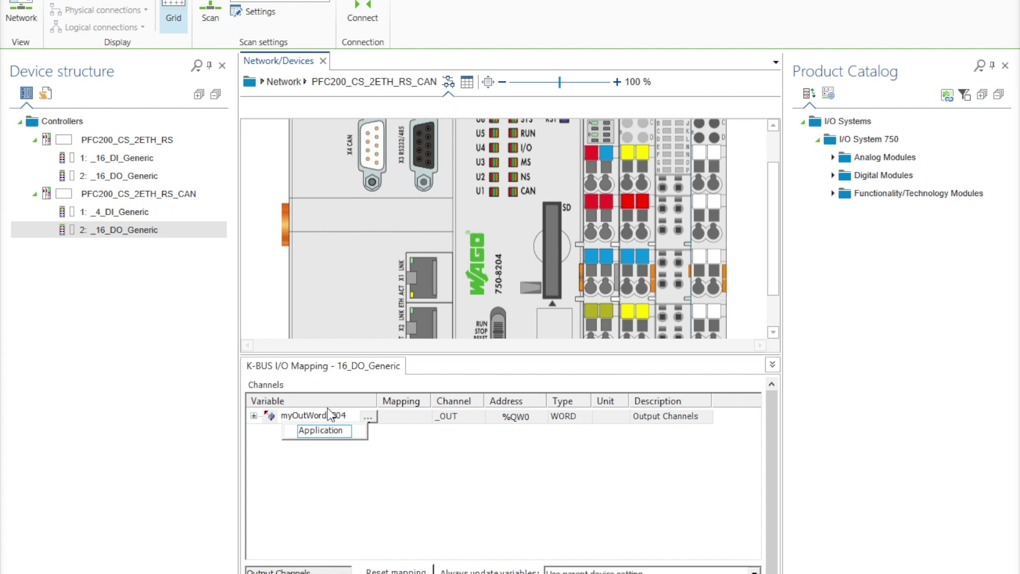
key("Return")
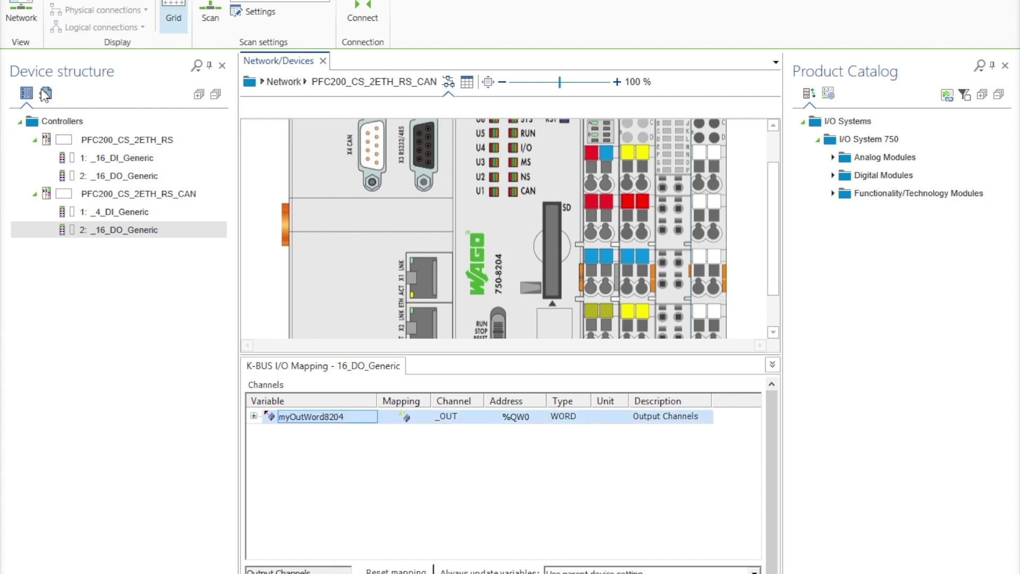
left_click(21, 16)
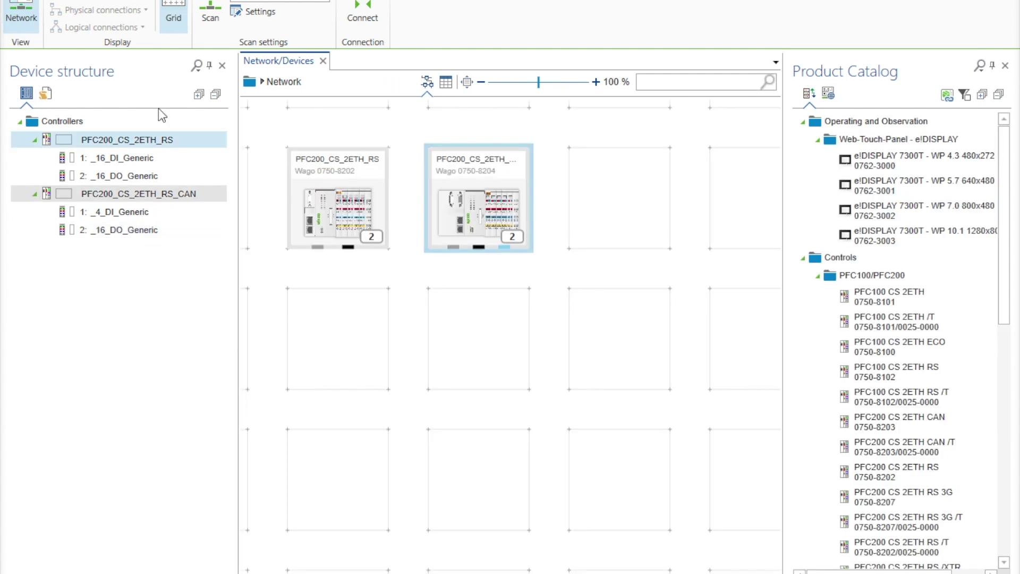
Write 'myOutWord8202 := myOutWord8202 +1' in the first controller's PLC_PRG.
left_click(46, 94)
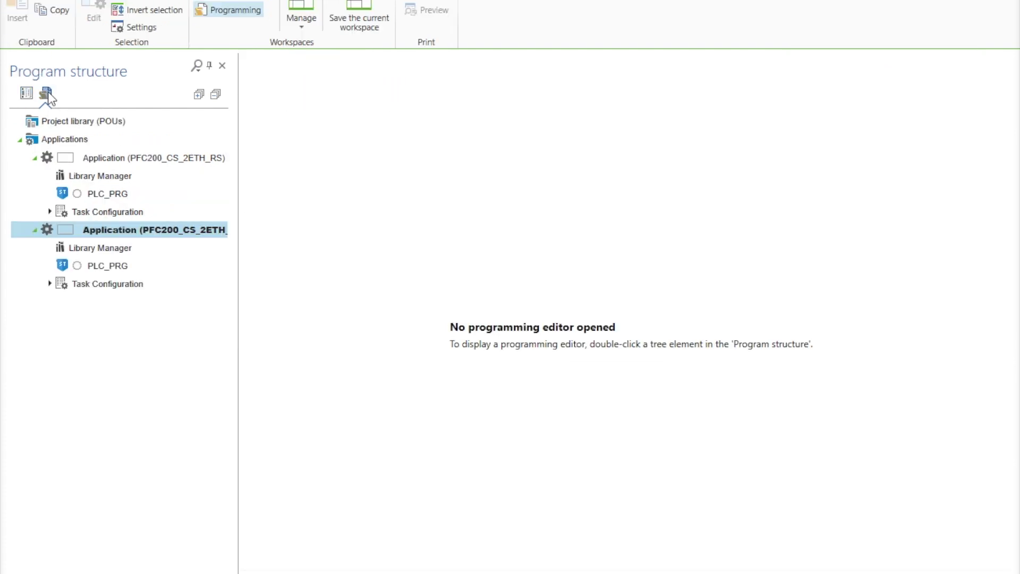
double_click(105, 194)
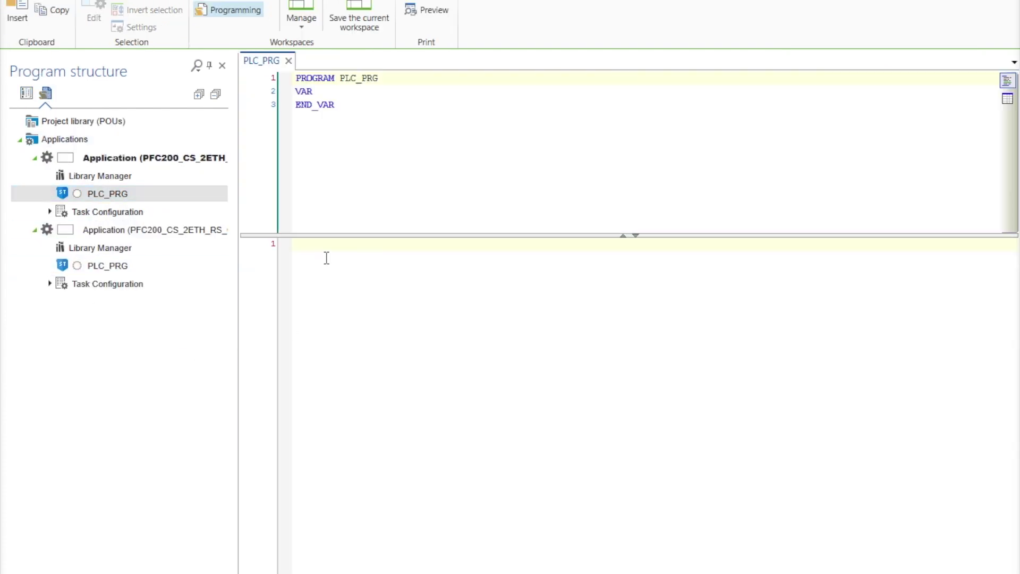
left_click(326, 257)
type("myOutWord8202")
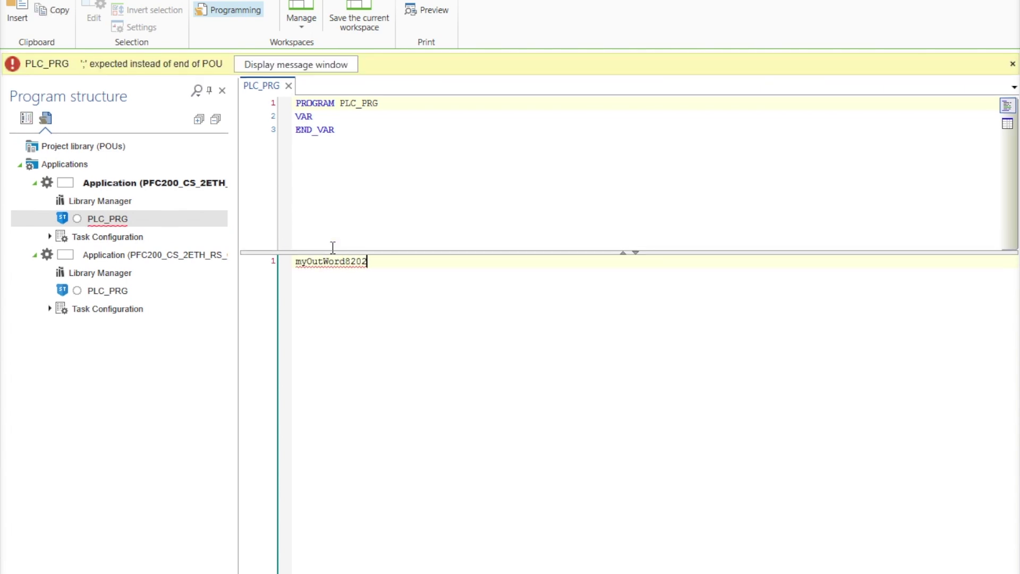
type(" := myOutWord")
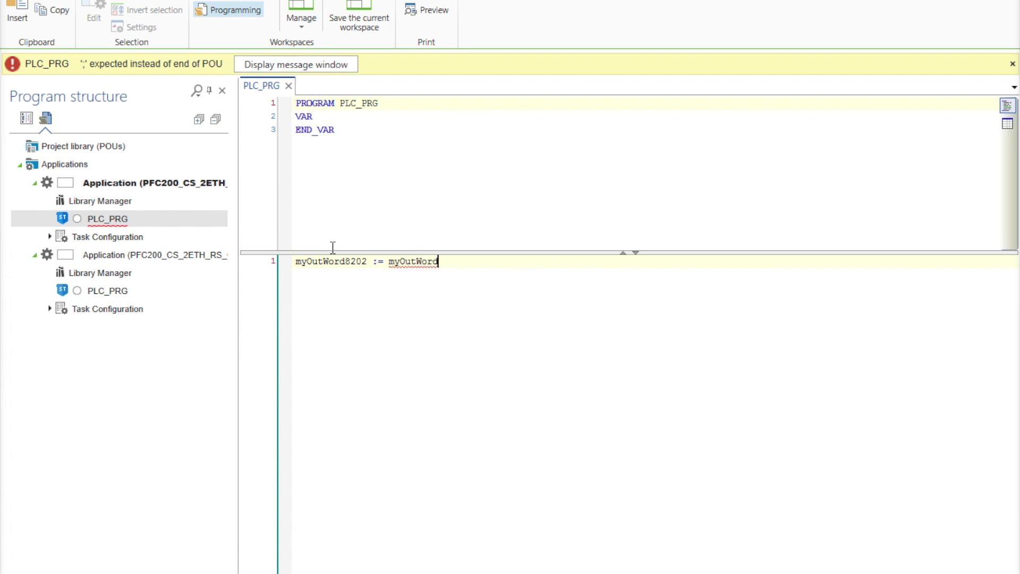
type("8202 +1;")
Copy the counter line into the second controller's PLC_PRG.
left_click_drag(487, 244, 265, 252)
key("ctrl+c")
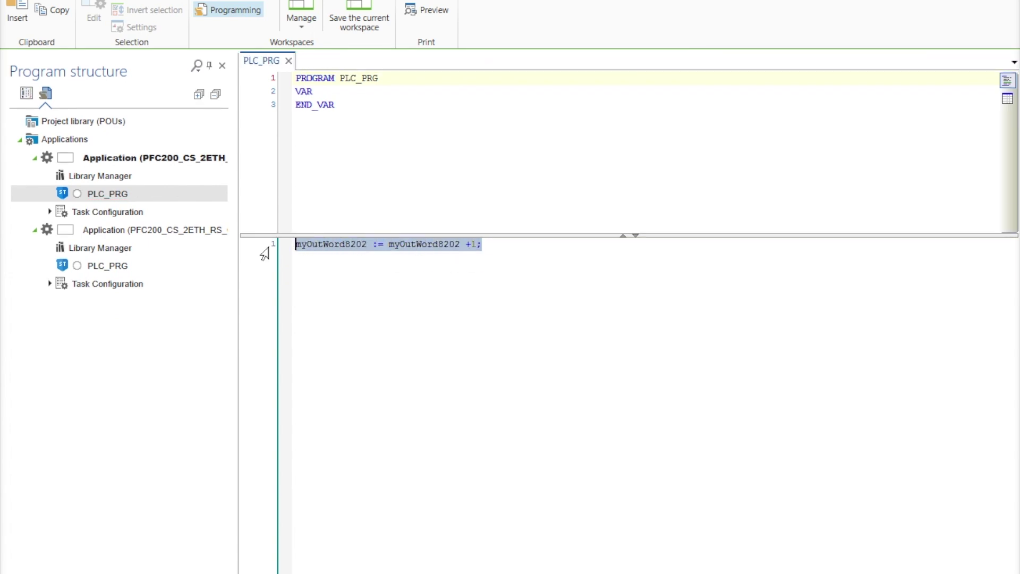
double_click(100, 264)
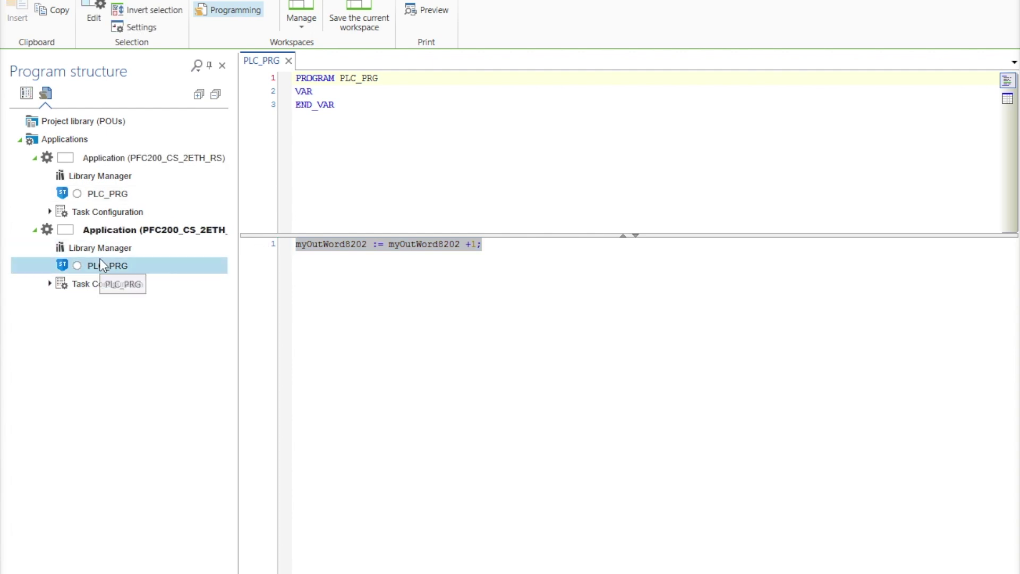
left_click(320, 255)
key("ctrl+v")
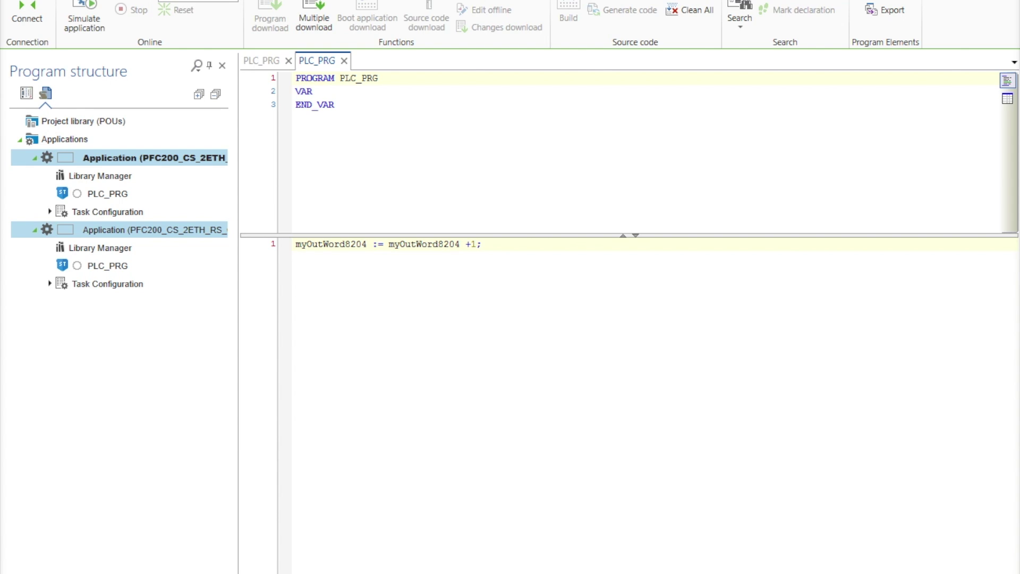
Select both controllers' Applications and connect to both PLCs.
left_click(560, 276)
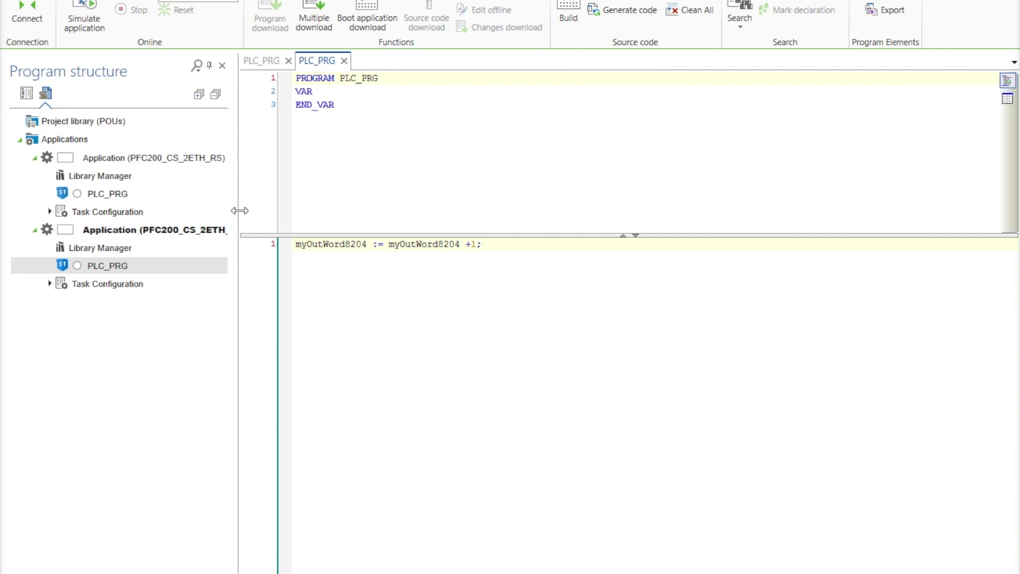
left_click(177, 231)
left_click(142, 160, "ctrl")
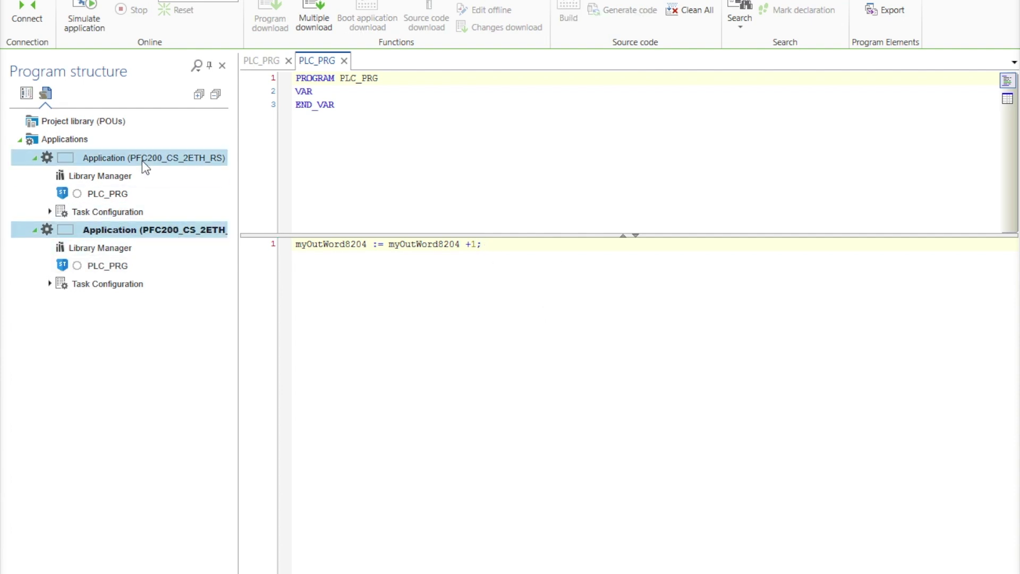
right_click(142, 160)
left_click(258, 193)
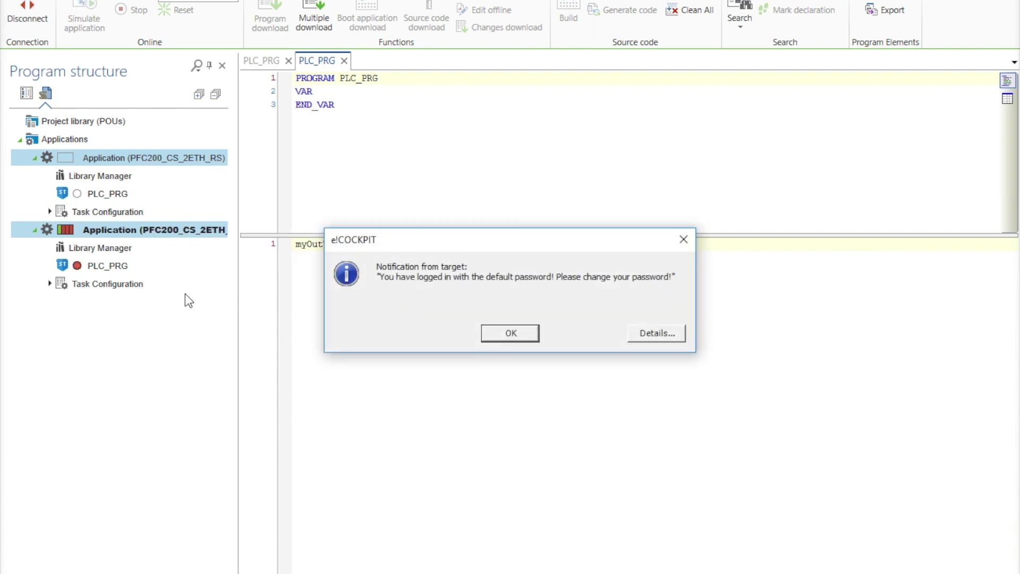
Acknowledge each default-password notice and approve downloading each application to its PLC.
left_click(482, 333)
left_click(478, 334)
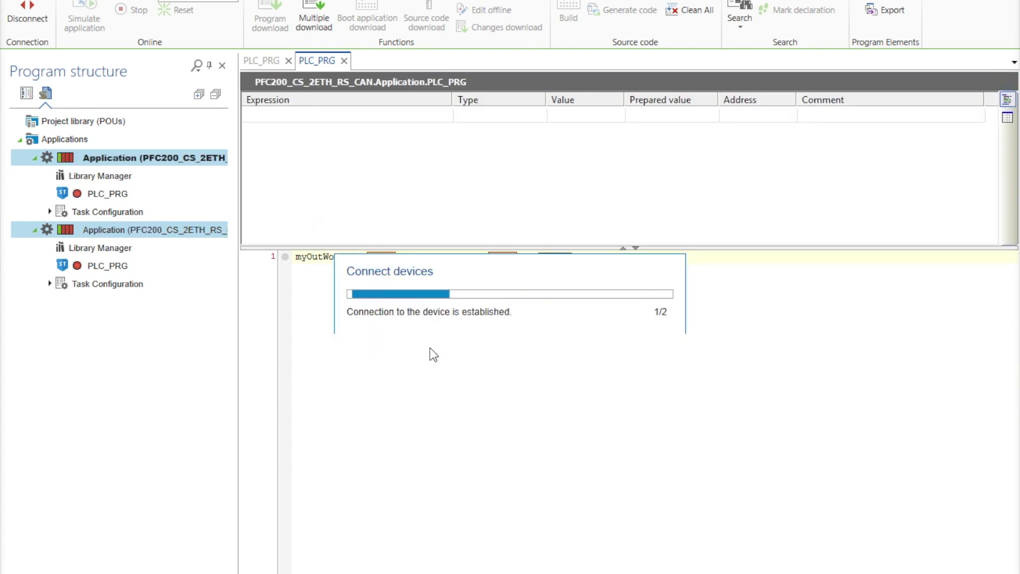
left_click(492, 333)
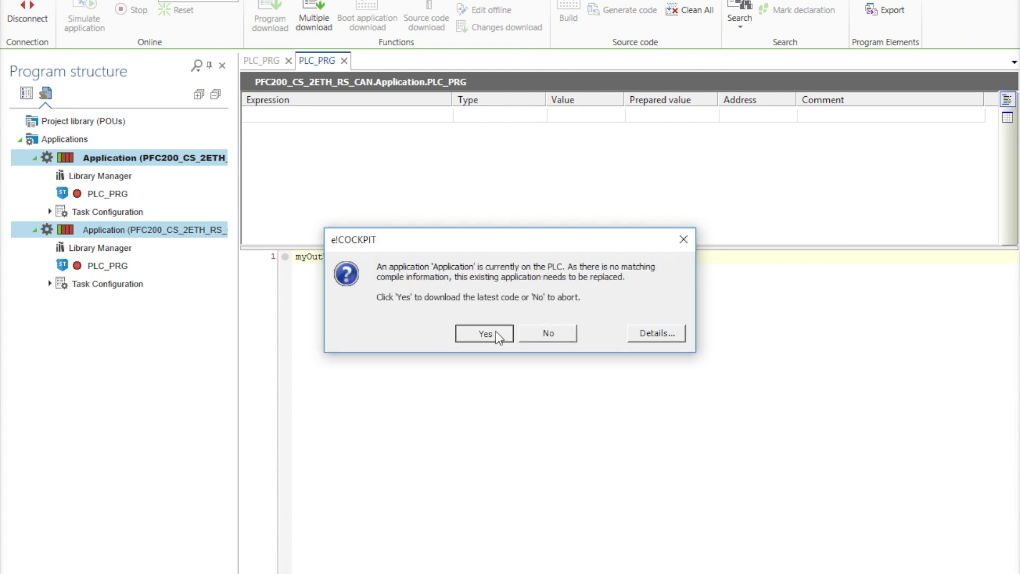
left_click(487, 332)
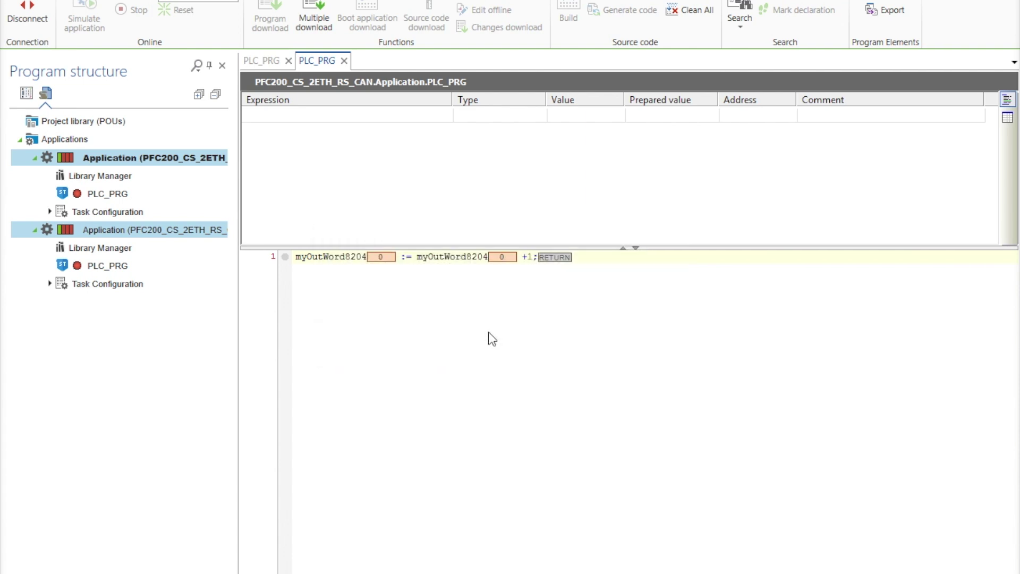
right_click(186, 232)
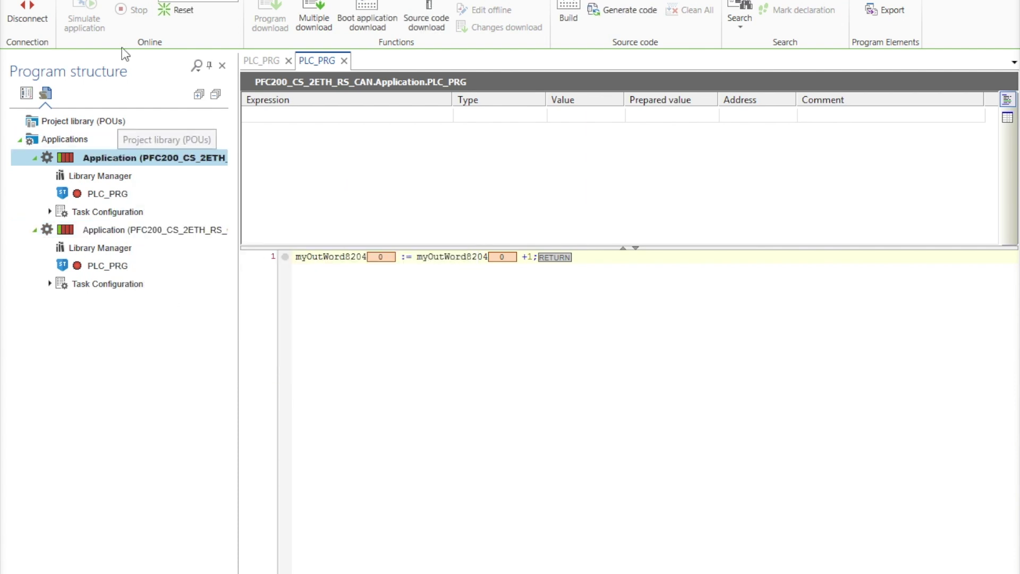
Start both applications and acknowledge the RUN/STOP switch notification.
left_click(126, 10)
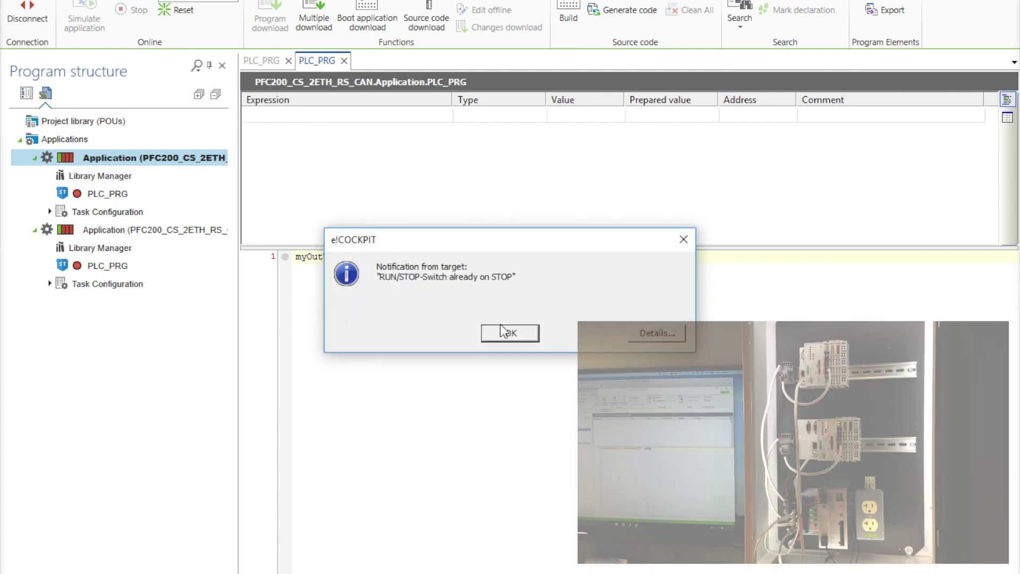
left_click(519, 335)
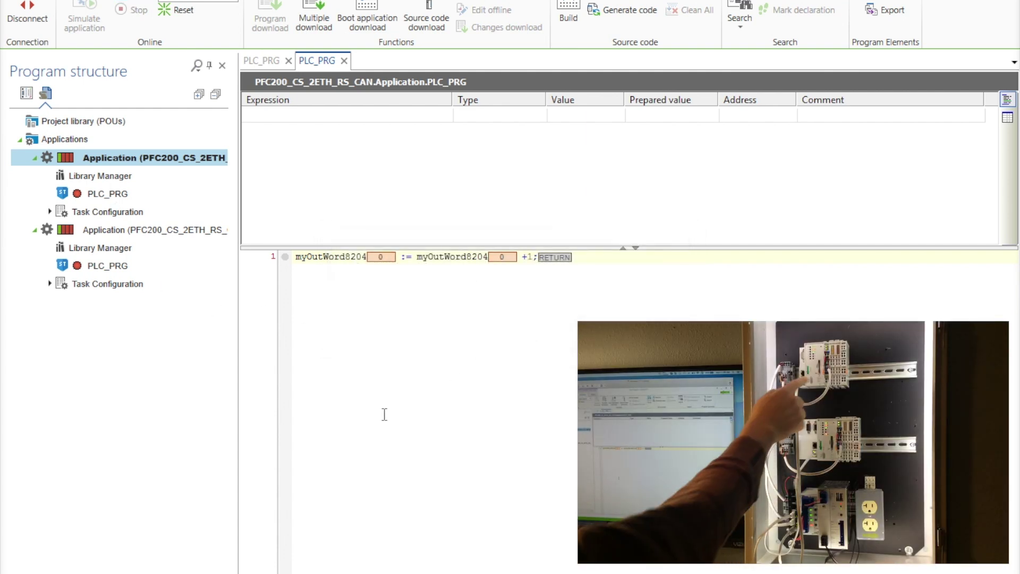